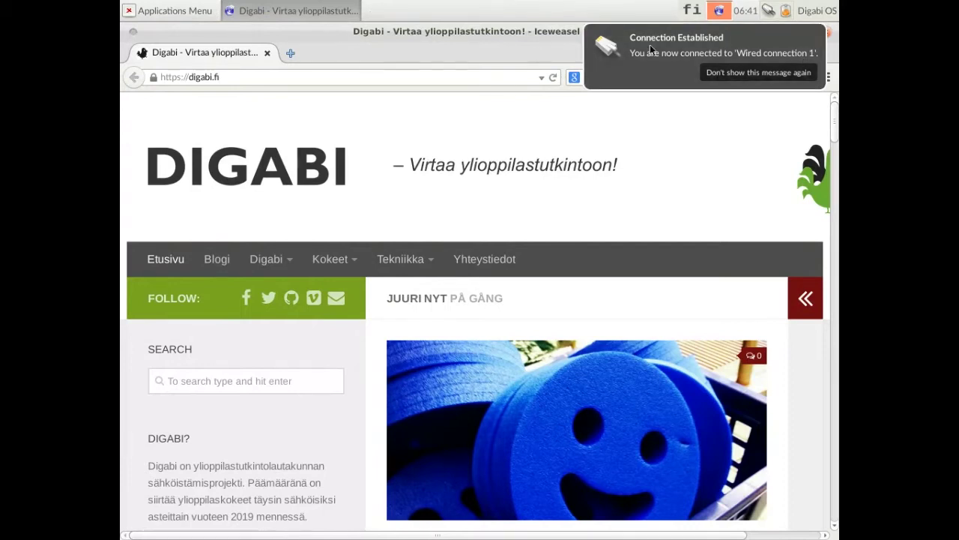
Minimize the web browser window and start the desktop tool that submits device information to Digabi.
left_click(819, 36)
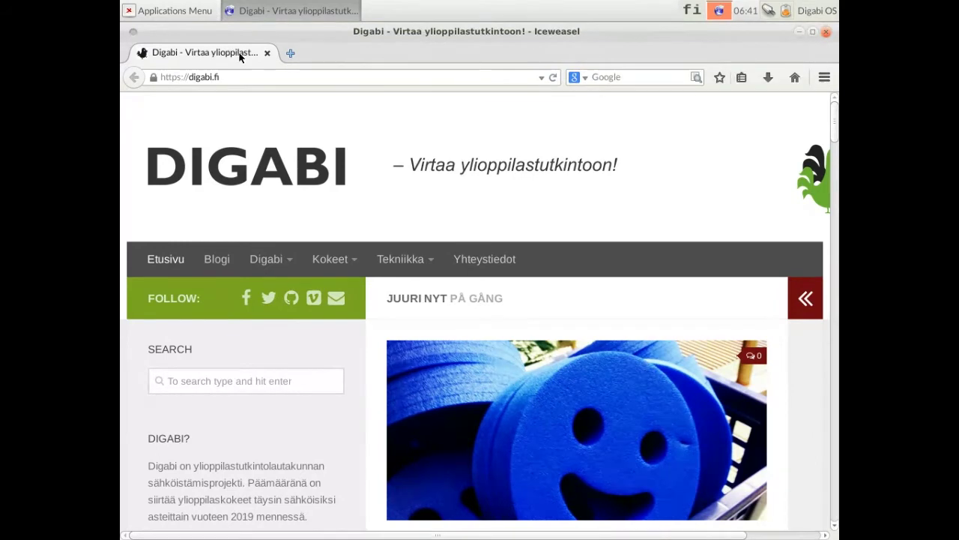
left_click(800, 33)
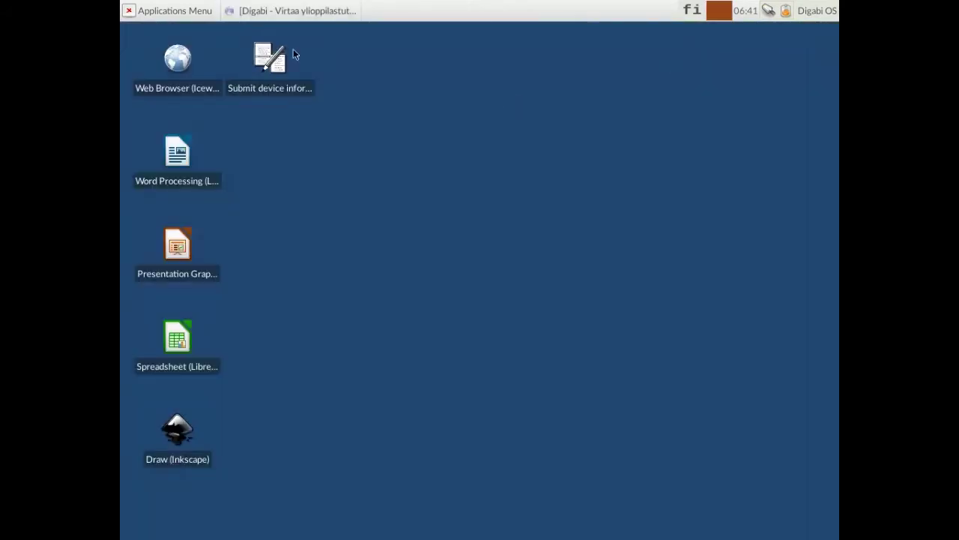
mouse_move(271, 58)
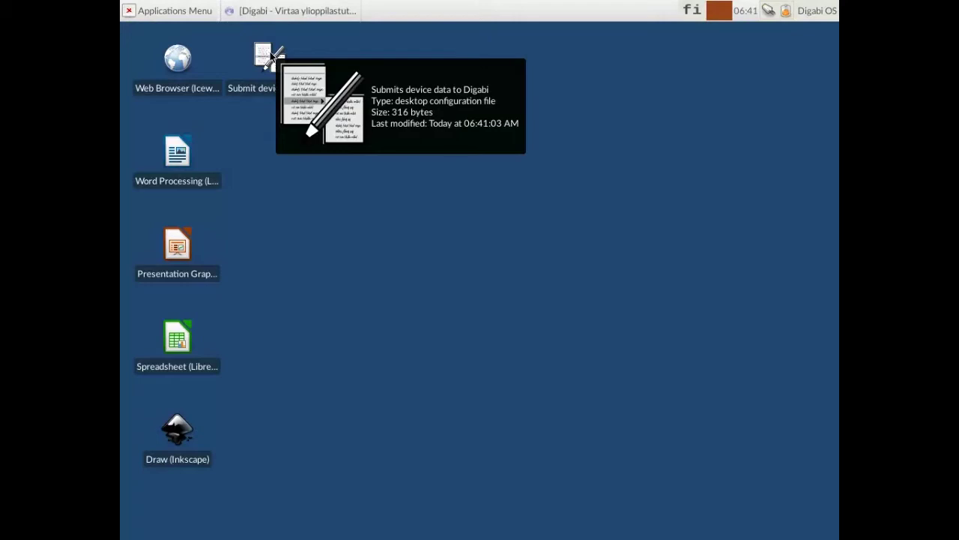
left_click(270, 57)
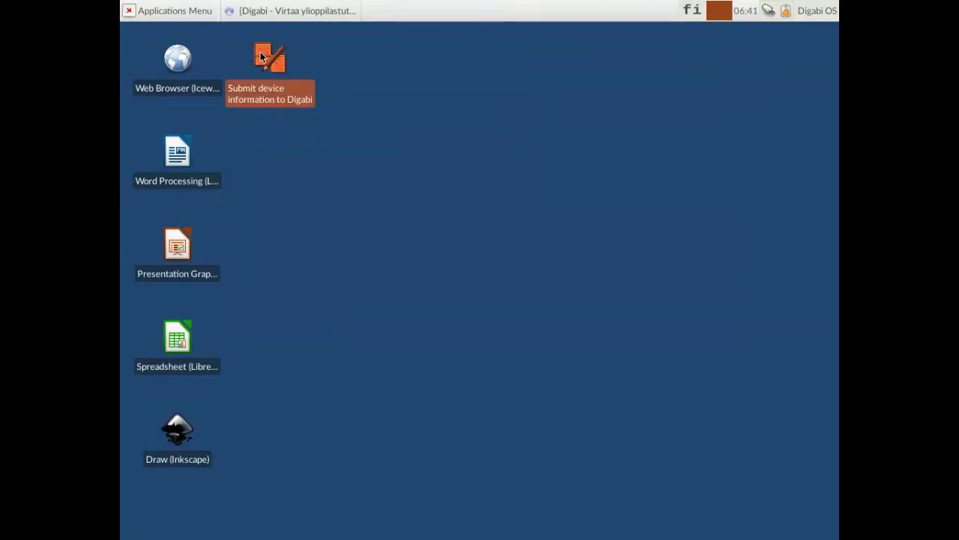
double_click(261, 57)
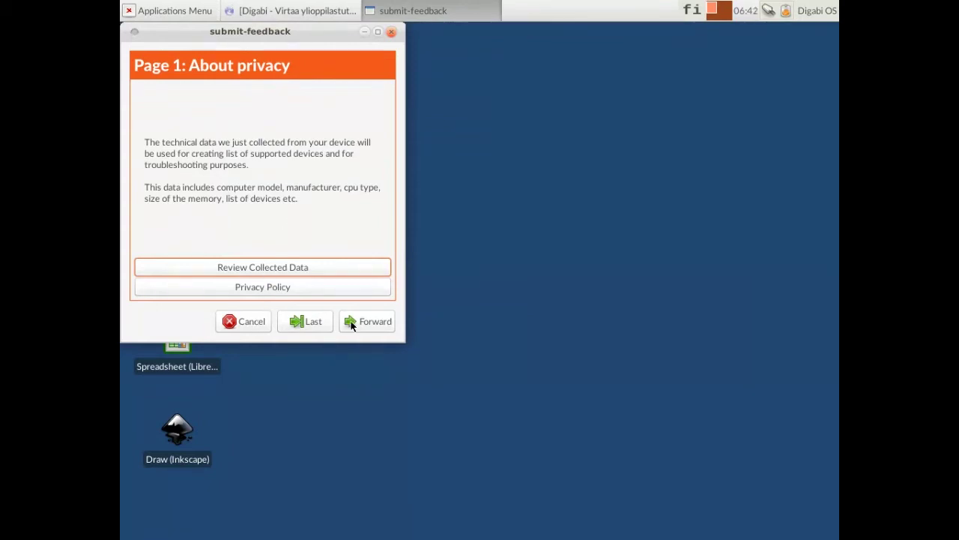
Review the data collected from the device on the About privacy page and close the log document.
left_click(308, 322)
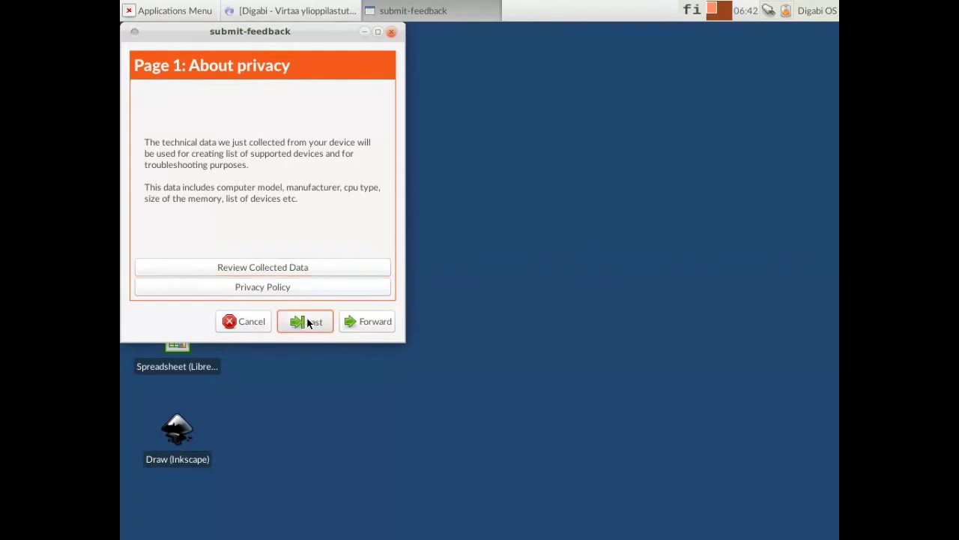
left_click(307, 323)
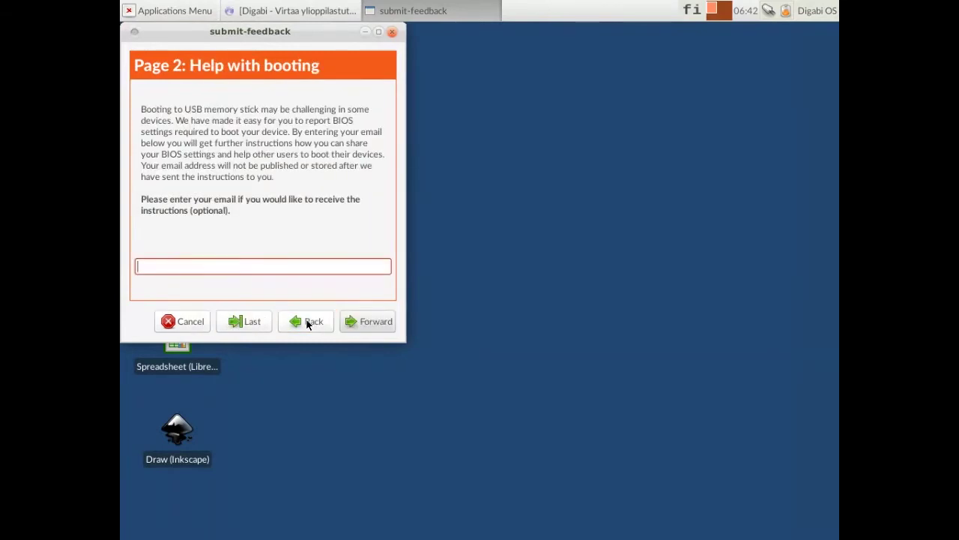
left_click(307, 322)
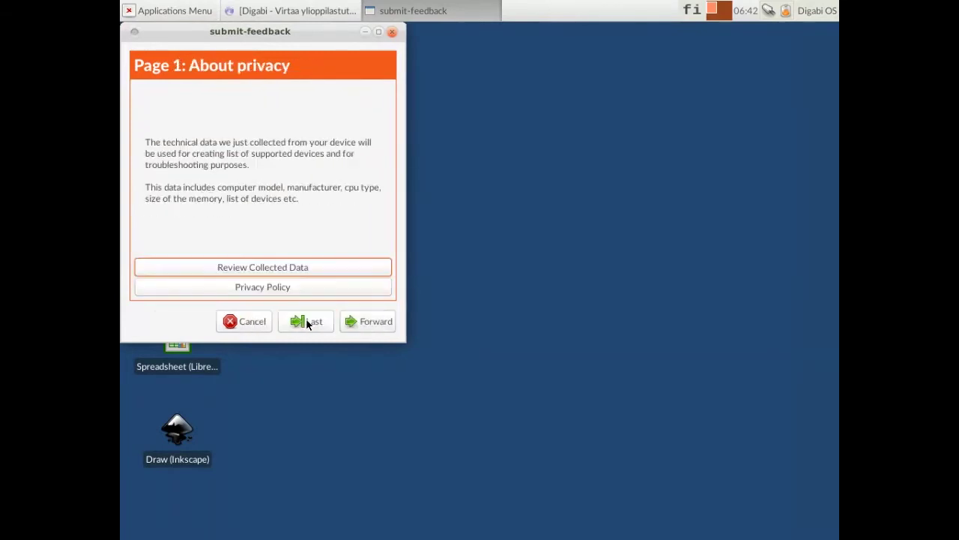
left_click(283, 267)
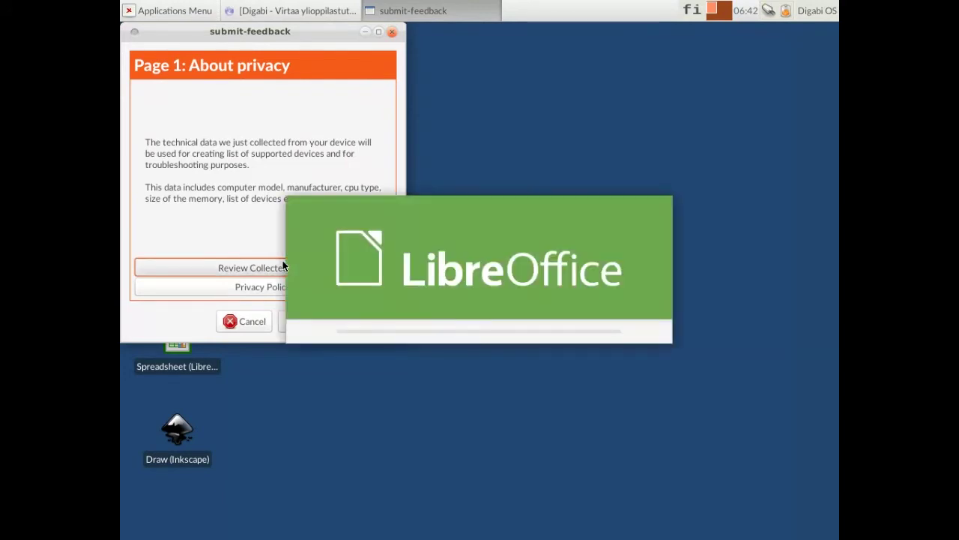
left_click(184, 308)
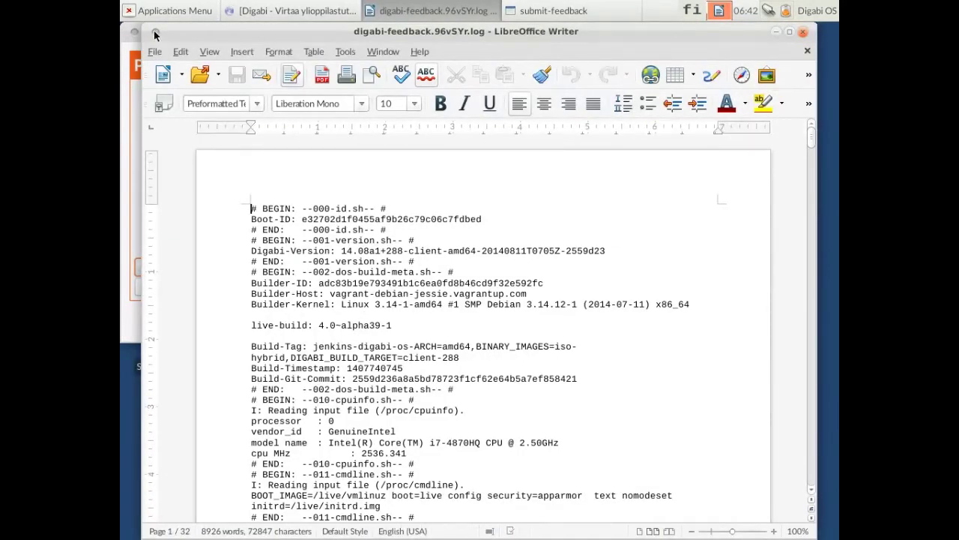
left_click(153, 32)
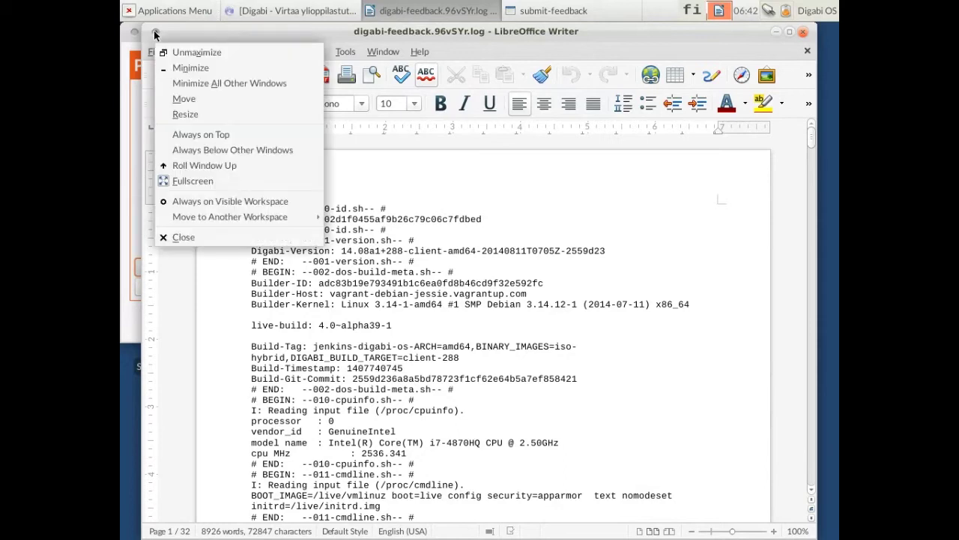
left_click(183, 237)
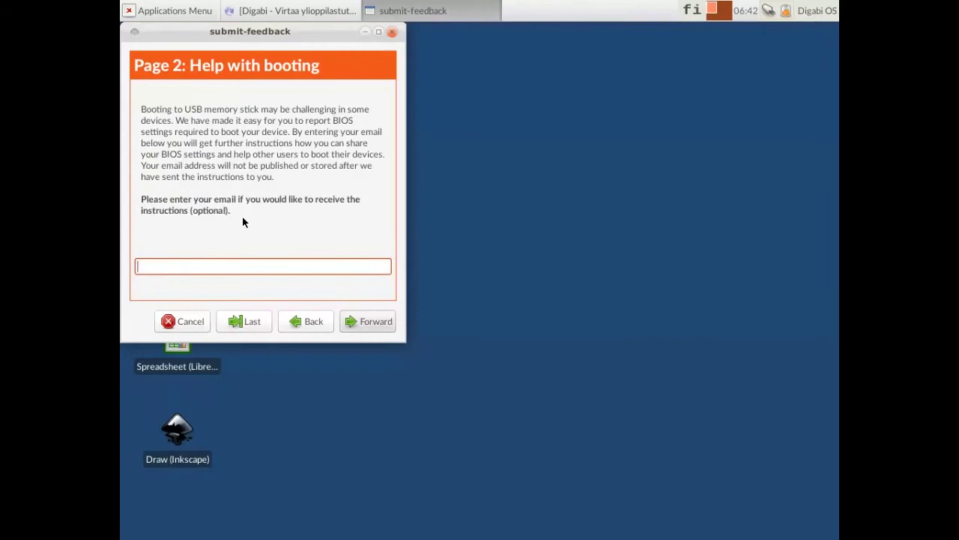
Submit the device report without an e-mail or compatibility comments, entering the characters from the human-verification image, and close the wizard.
left_click(356, 321)
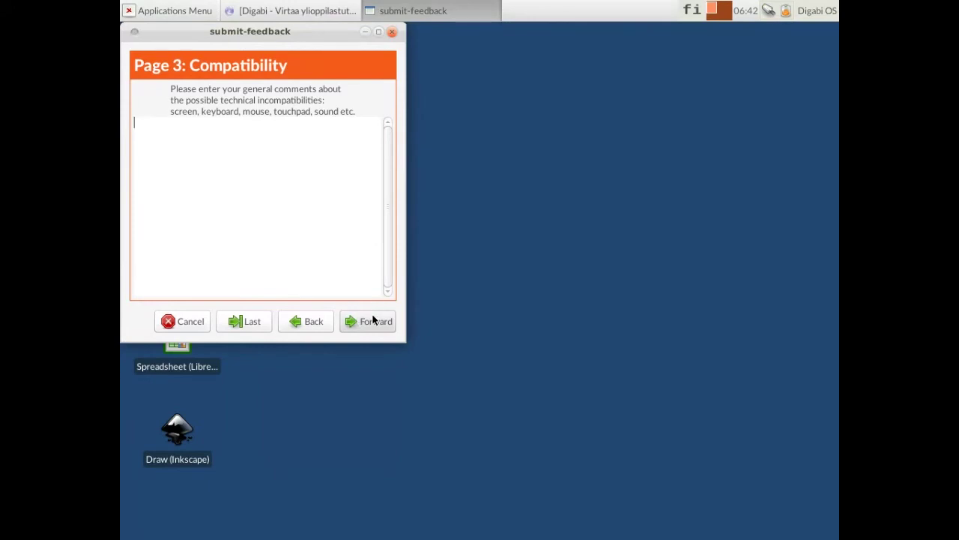
left_click(368, 323)
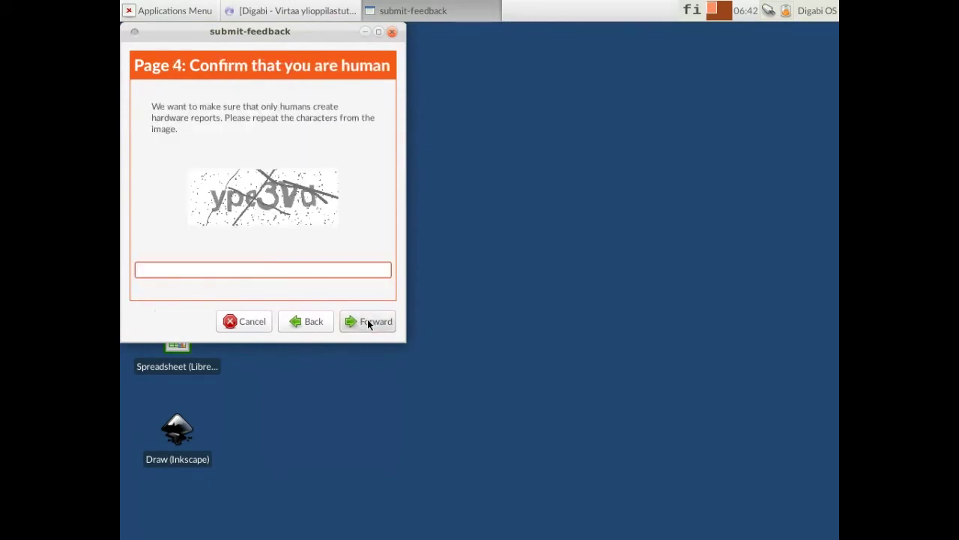
type("ype3vd")
left_click(367, 322)
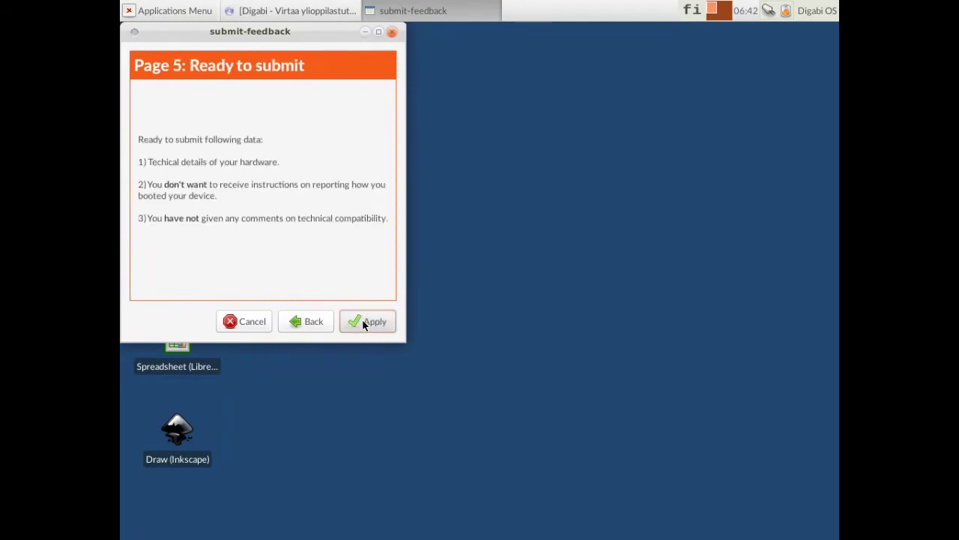
left_click(363, 322)
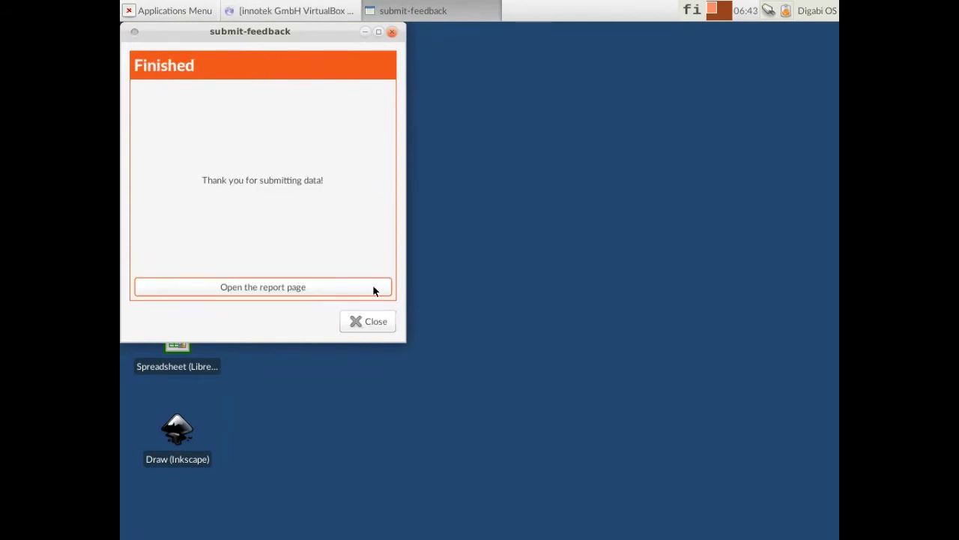
left_click(365, 322)
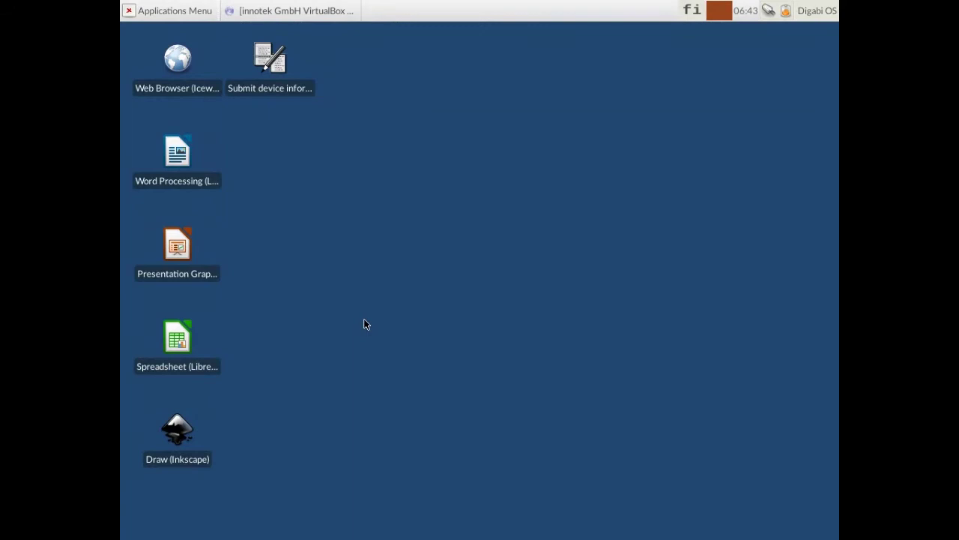
Highlight the Word Processing, Presentation Graphics, Spreadsheet and Draw shortcuts on the desktop one by one, and clear the selection.
left_click(174, 149)
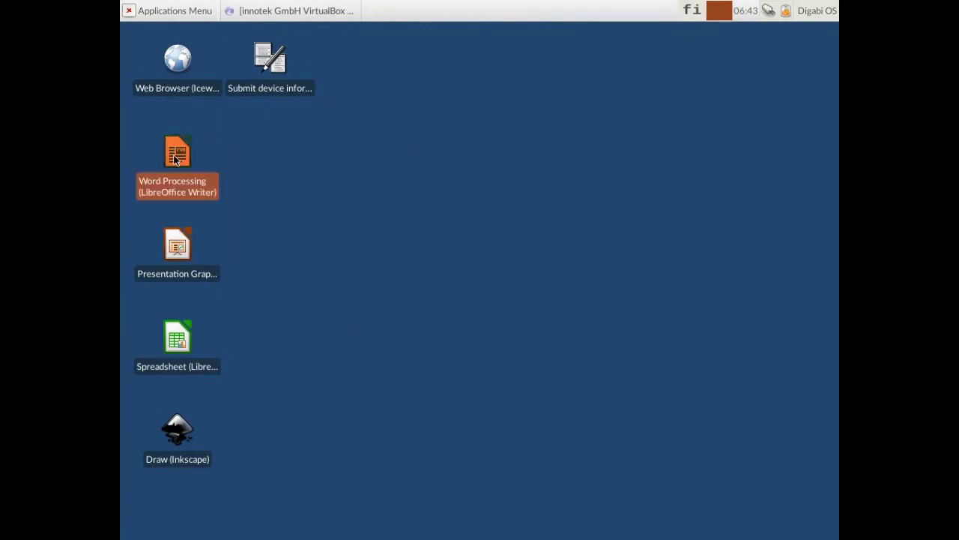
left_click(179, 254)
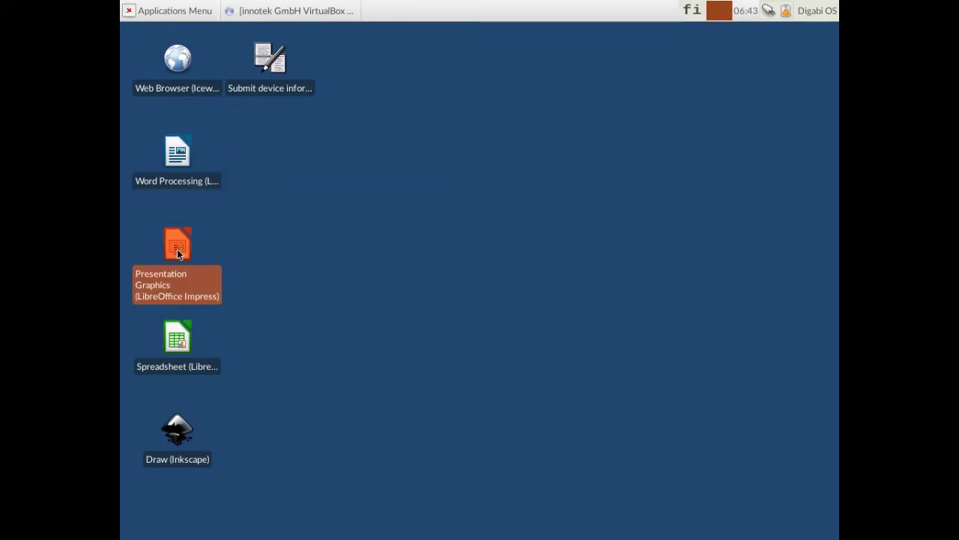
left_click(174, 335)
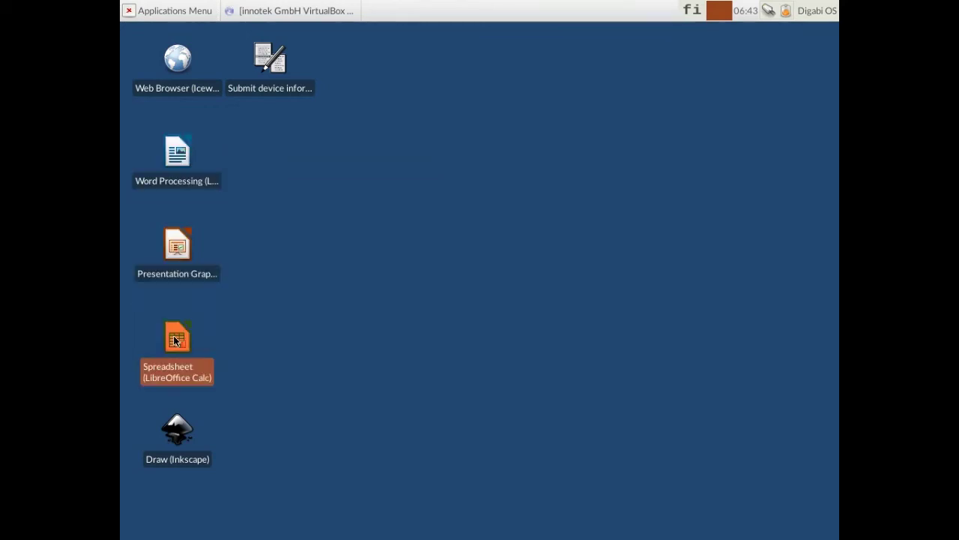
left_click(178, 430)
left_click(405, 303)
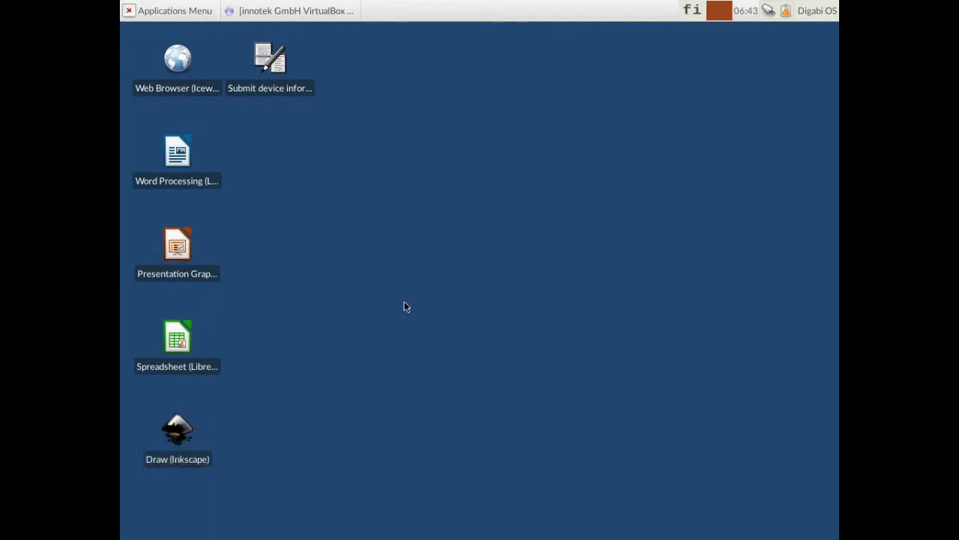
Launch GeoGebra from the Education applications to view its workspace, and close it.
left_click(185, 11)
mouse_move(173, 72)
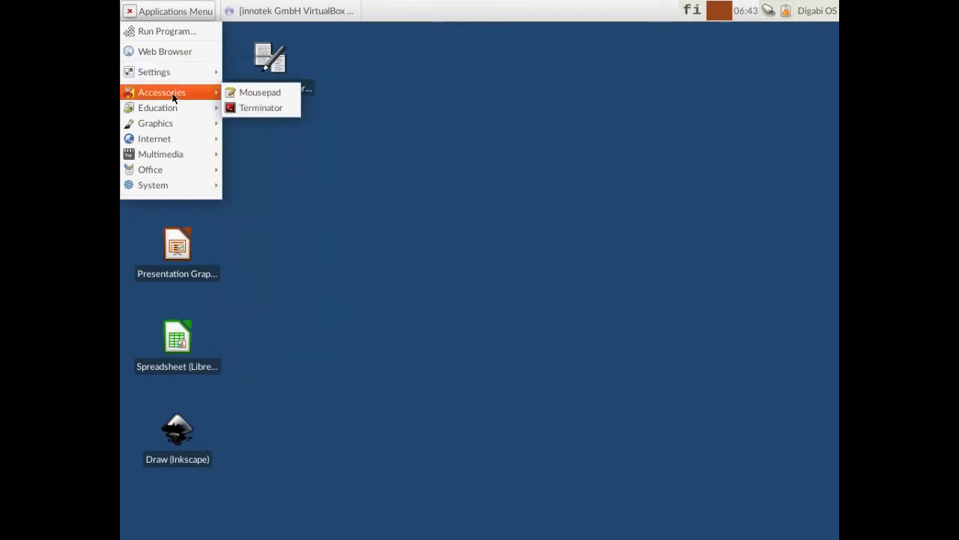
mouse_move(173, 111)
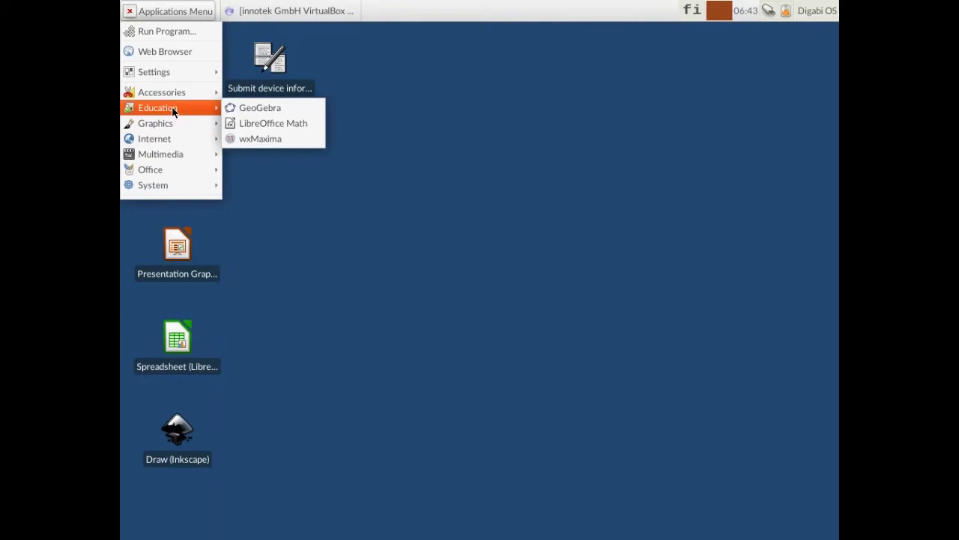
left_click(266, 110)
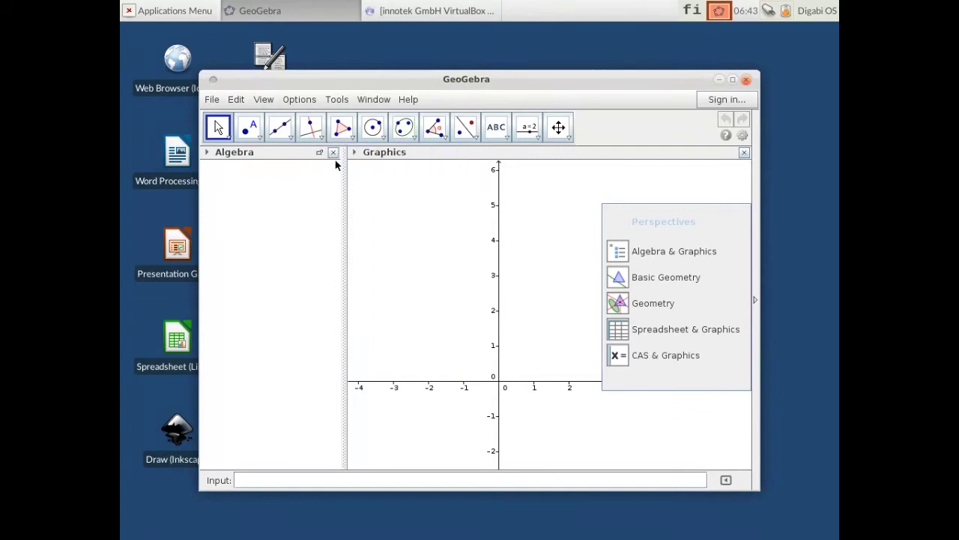
left_click(212, 100)
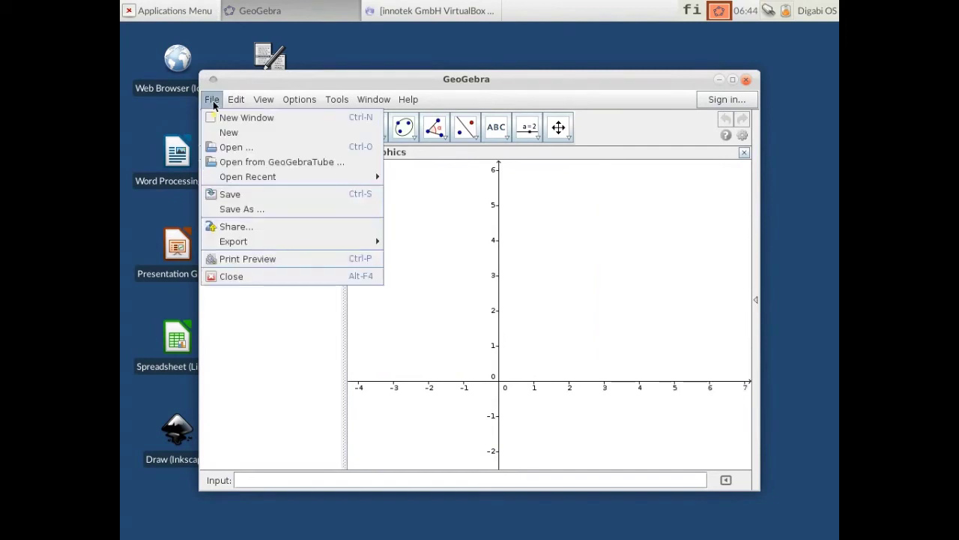
left_click(239, 277)
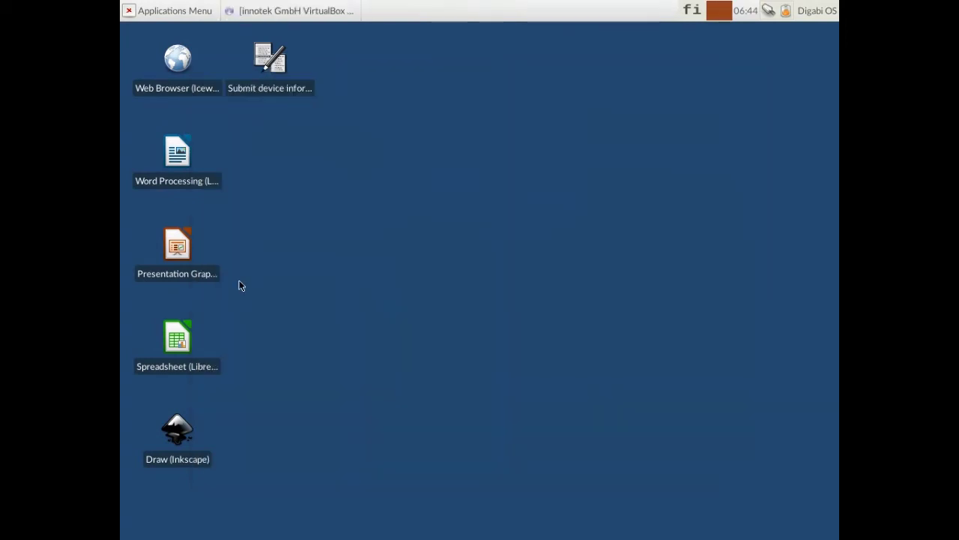
Launch LibreOffice Math from the Education applications and move the floating Elements window down, clear of the Unary/Binary Operators.
left_click(185, 11)
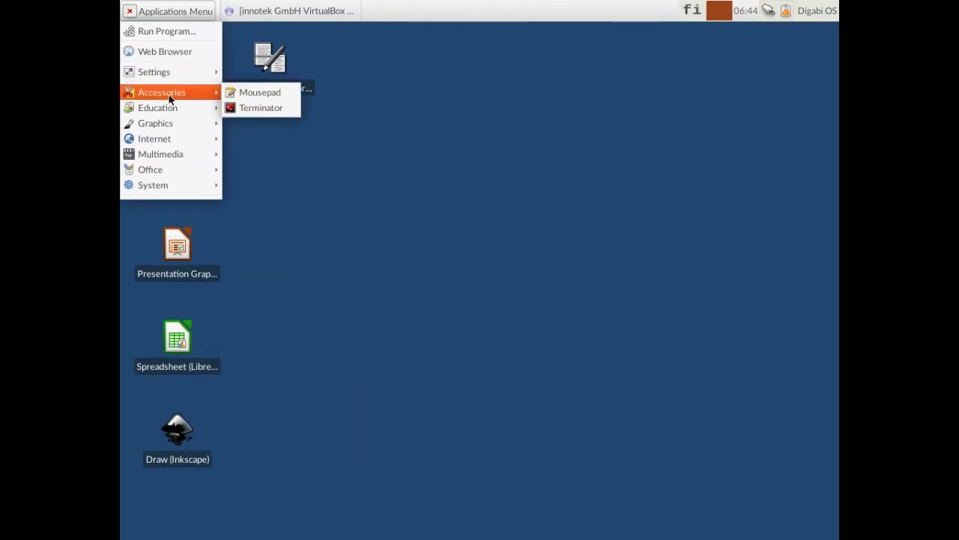
mouse_move(166, 114)
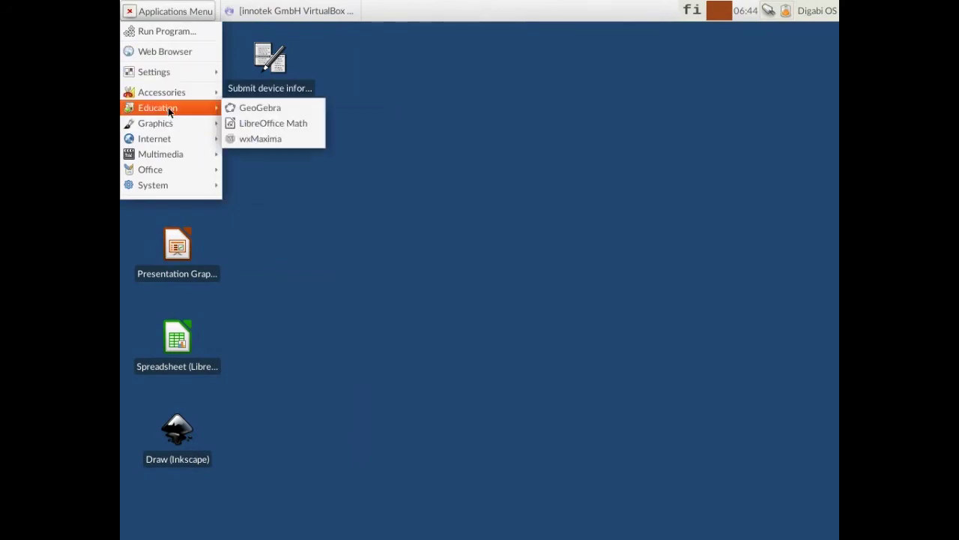
left_click(287, 125)
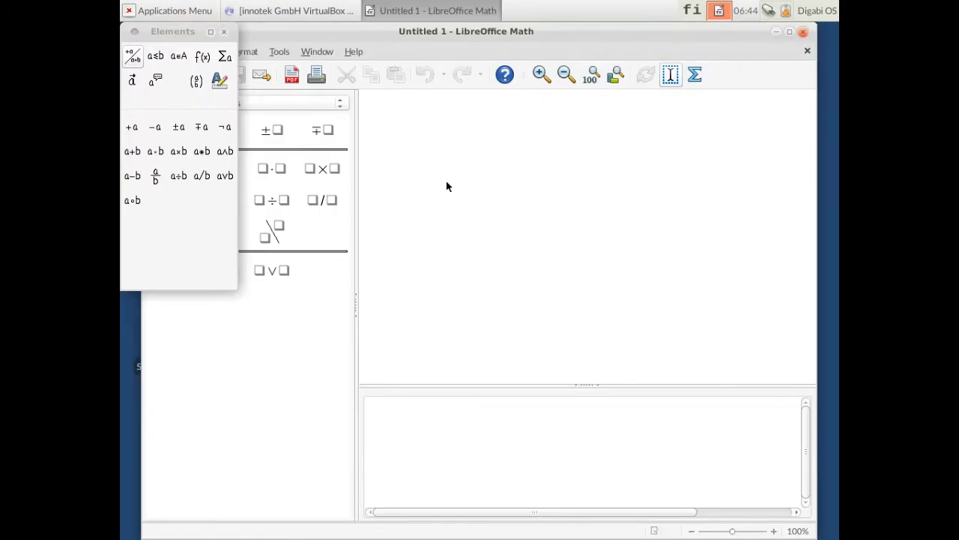
left_click_drag(189, 32, 244, 286)
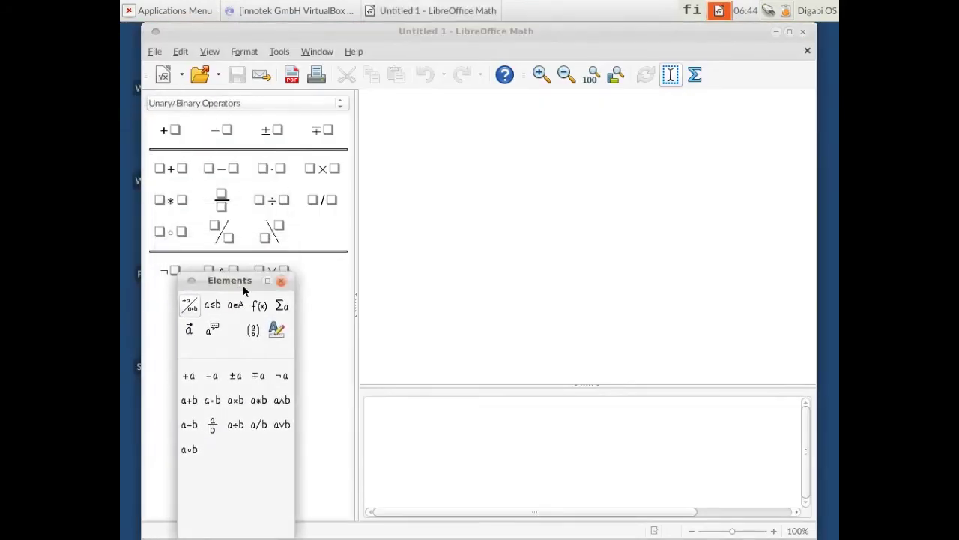
Insert the unary plus sign element into the formula and browse the Relations and Attributes element categories.
left_click(171, 130)
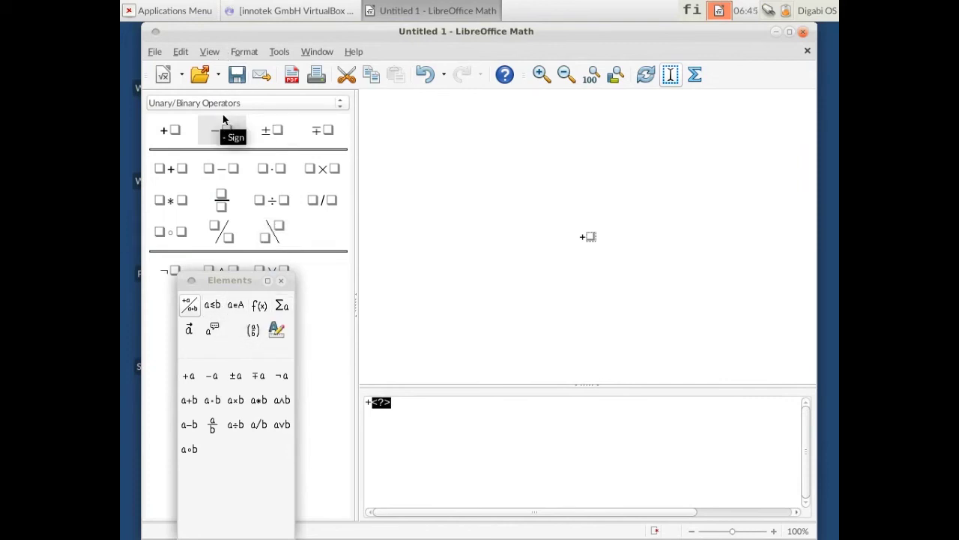
left_click(241, 102)
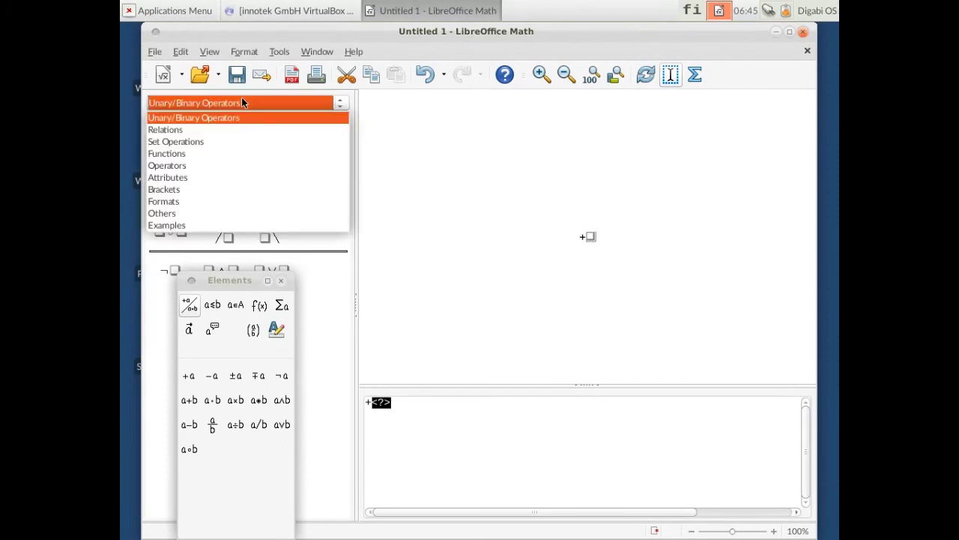
left_click(208, 130)
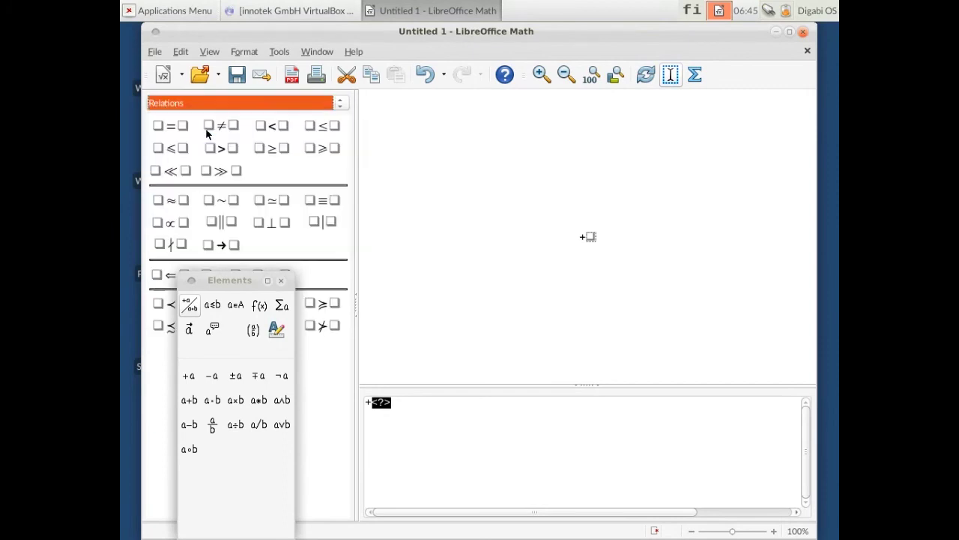
left_click(341, 103)
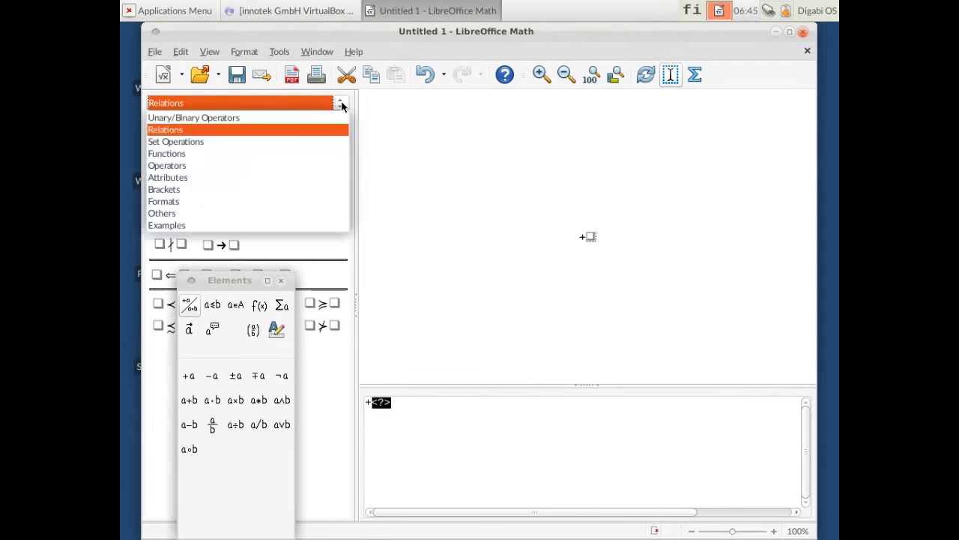
left_click(280, 177)
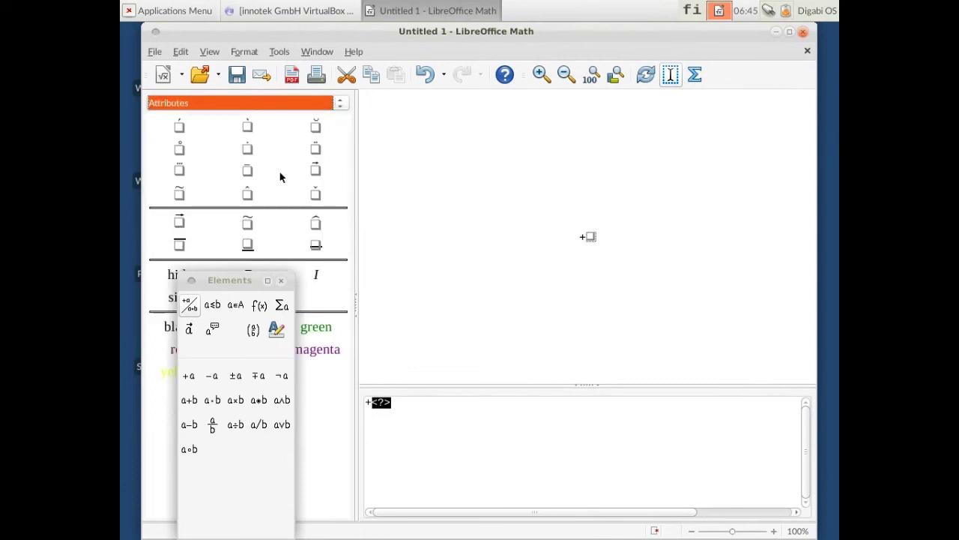
Browse the Formats and Brackets element categories and move the floating Elements window clear of them, over the formula area.
left_click(340, 104)
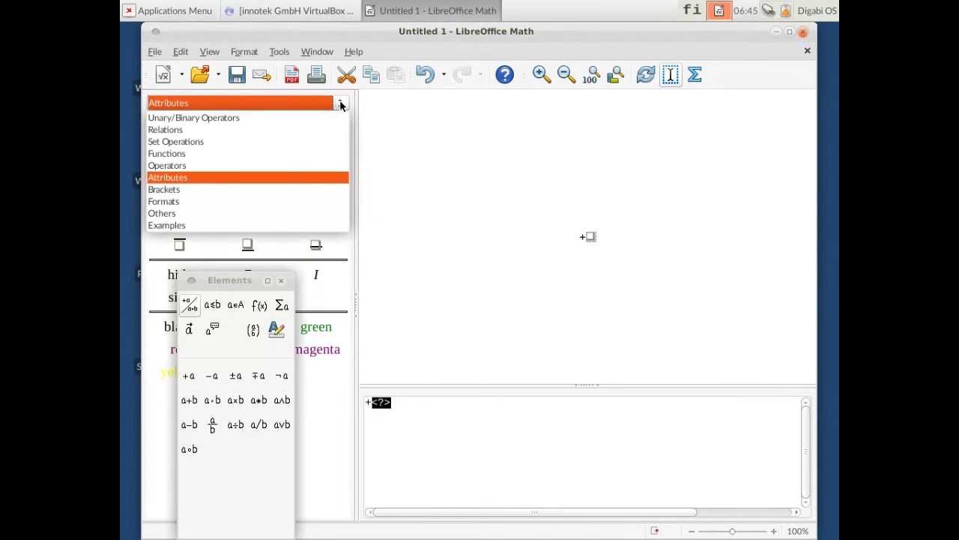
left_click(273, 203)
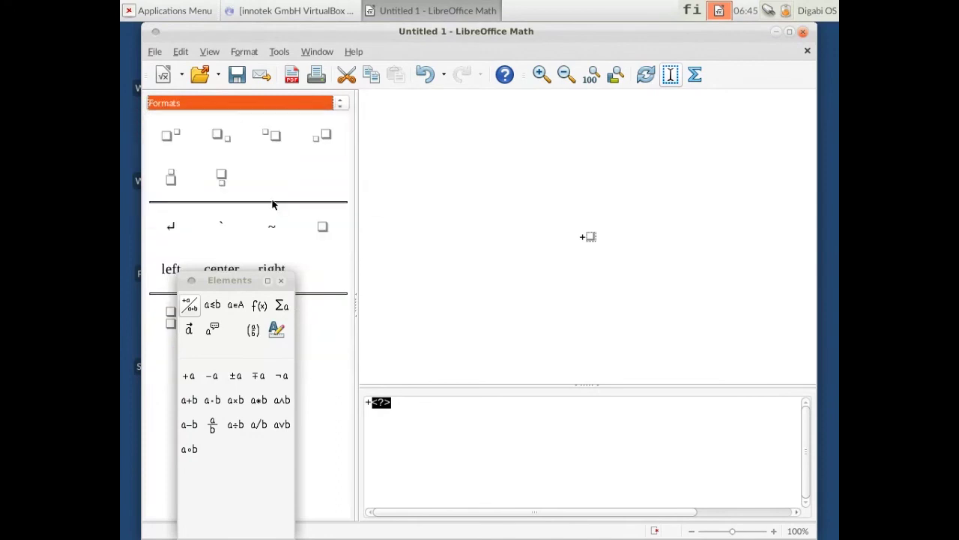
left_click(339, 103)
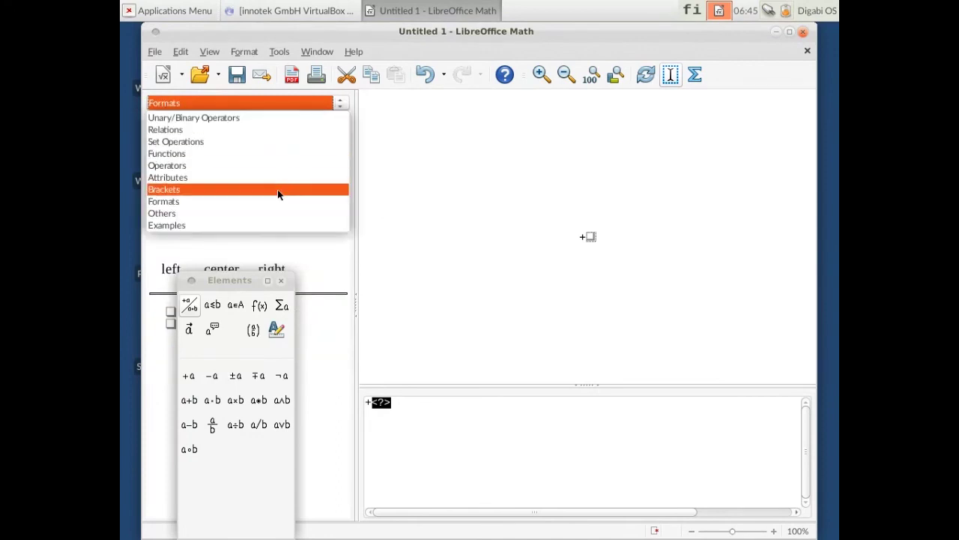
left_click(277, 190)
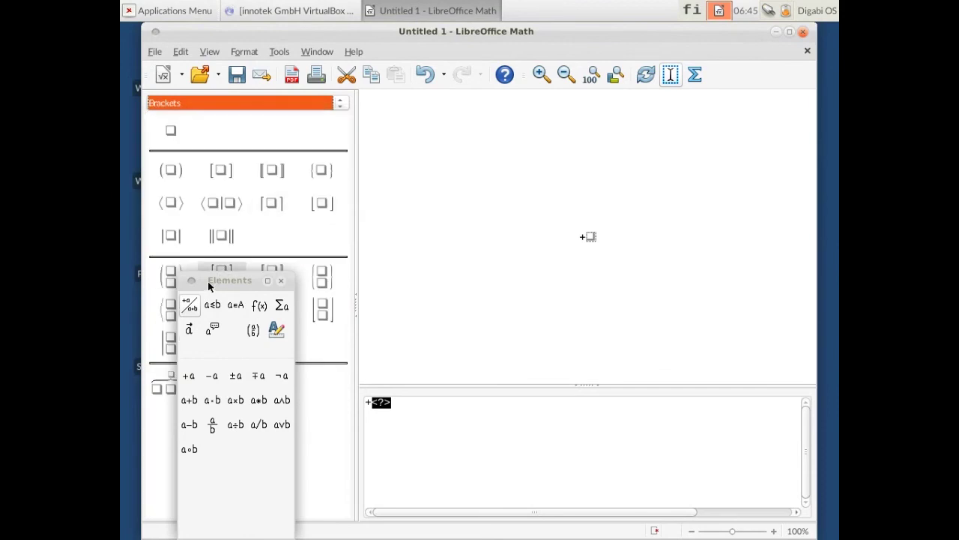
left_click_drag(210, 279, 431, 129)
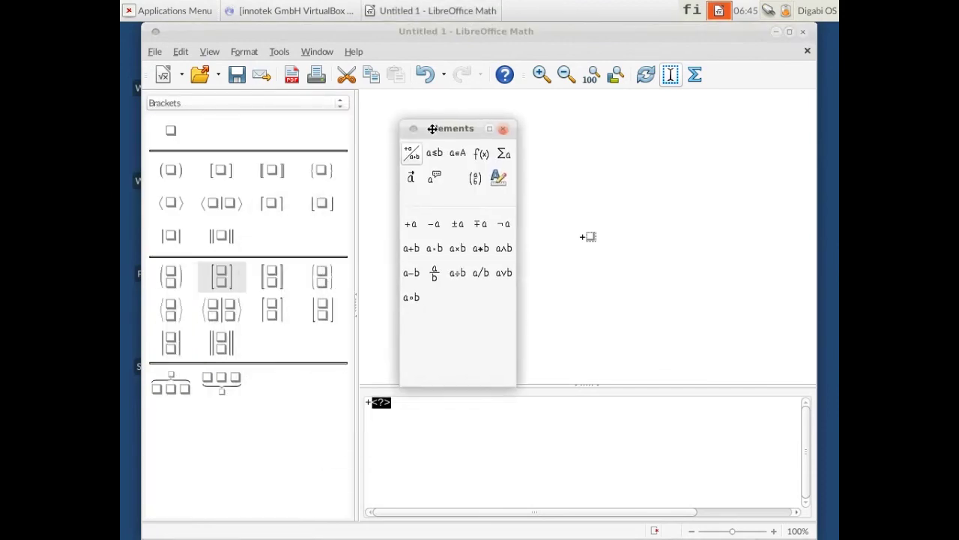
Exit LibreOffice and discard the changes to the untitled formula document.
left_click(155, 53)
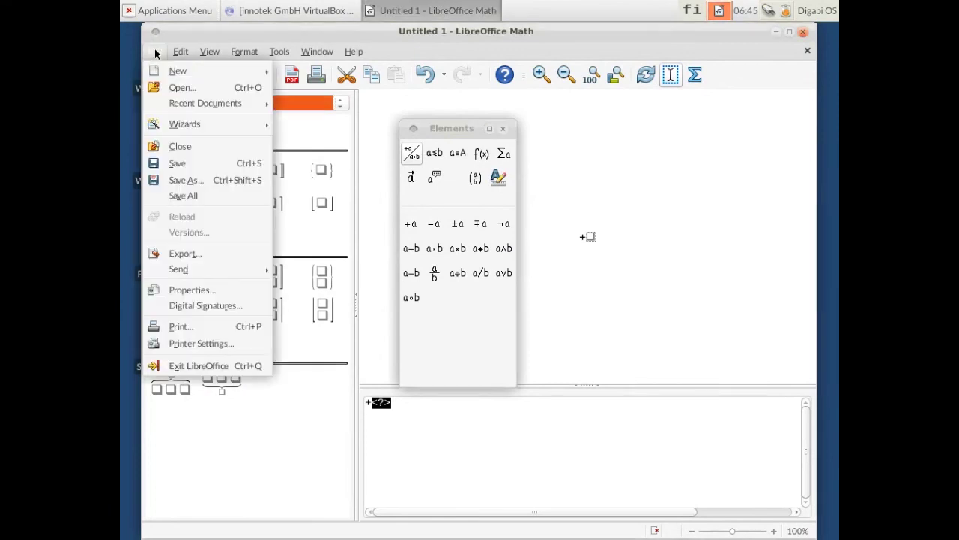
left_click(190, 368)
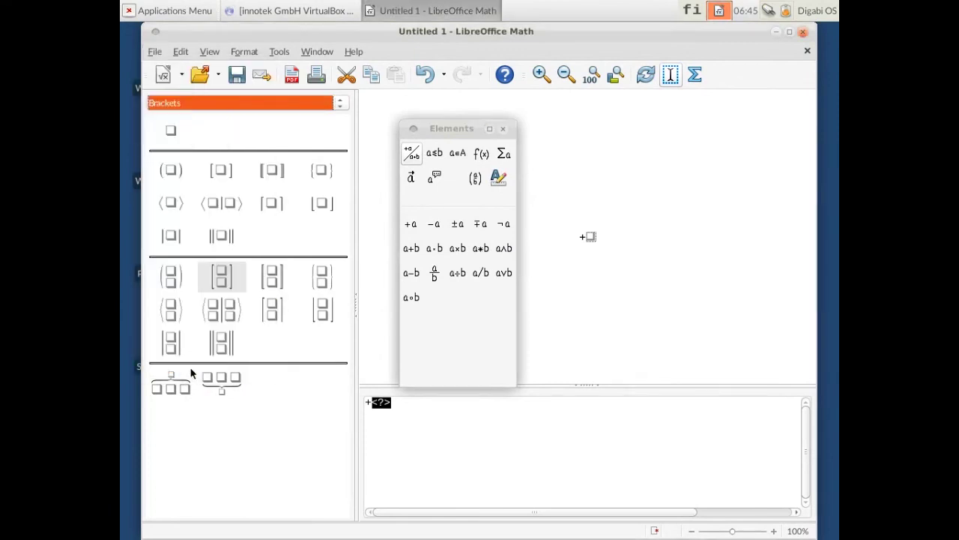
left_click(458, 321)
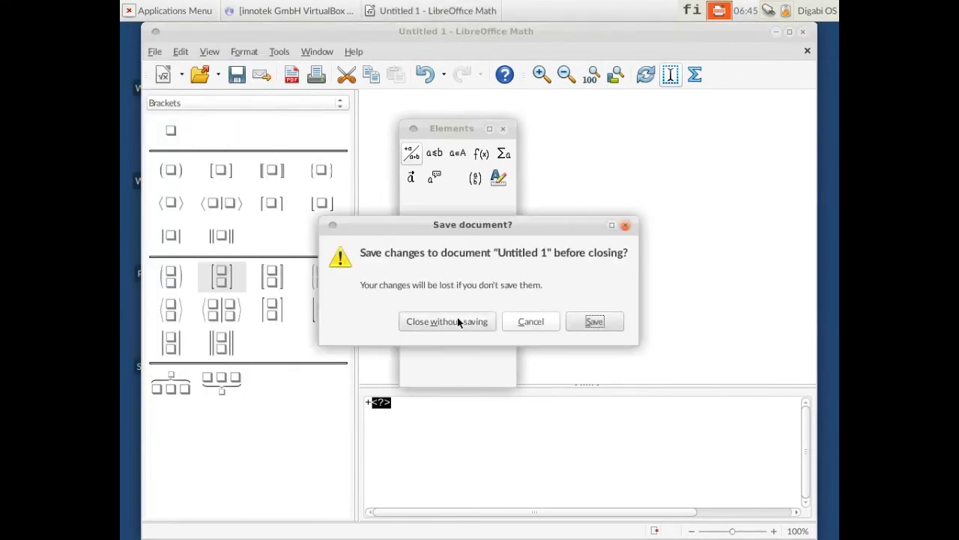
Launch wxMaxima from the Education applications, dismiss its Tip of the Day to view the workspace, and exit it.
left_click(173, 10)
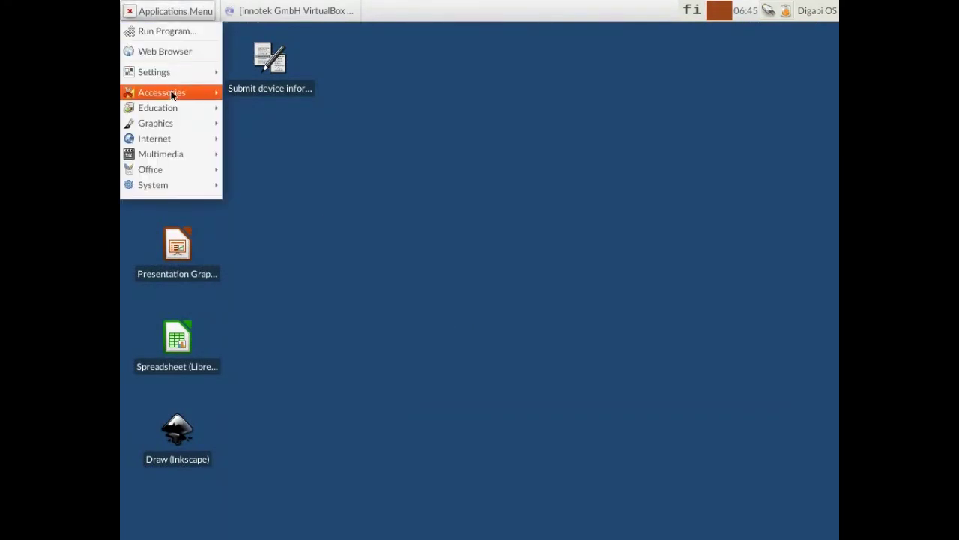
mouse_move(172, 109)
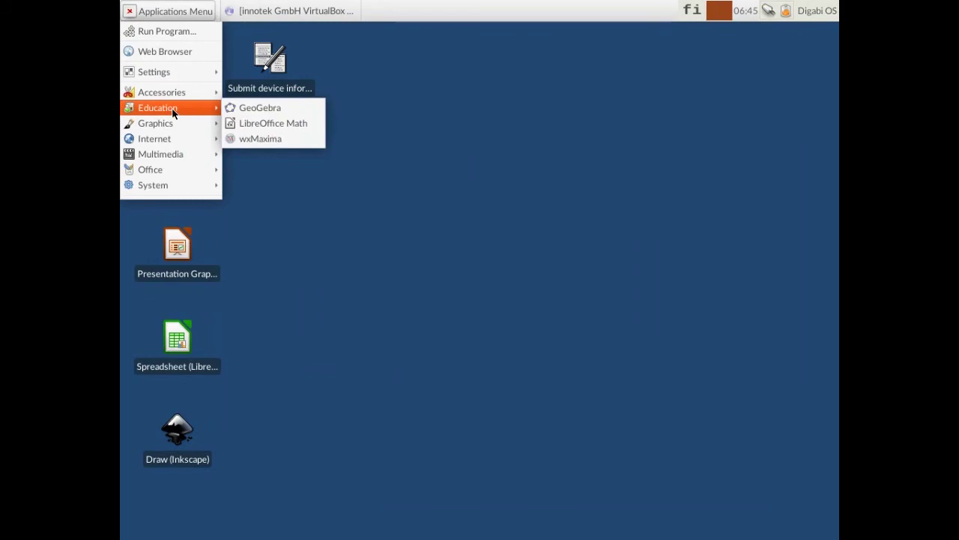
left_click(261, 139)
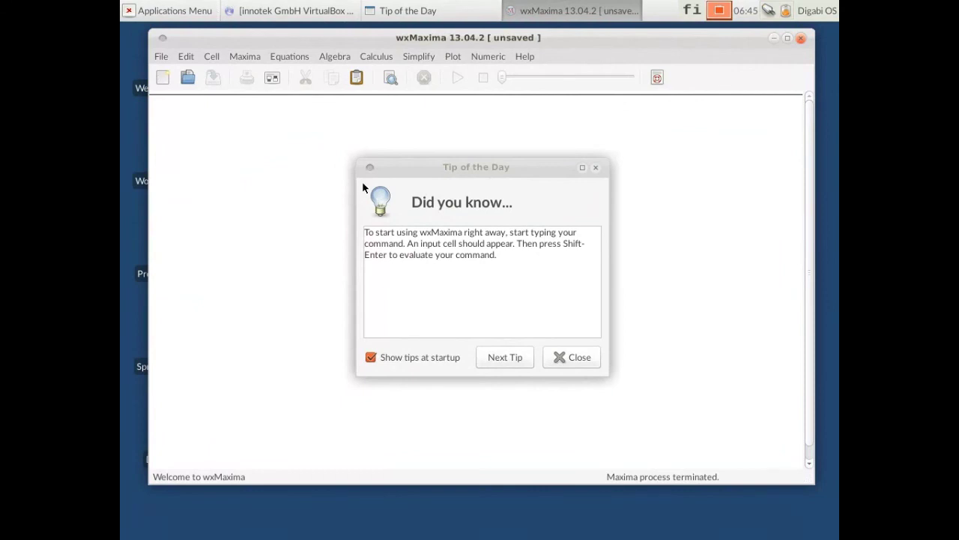
left_click(572, 359)
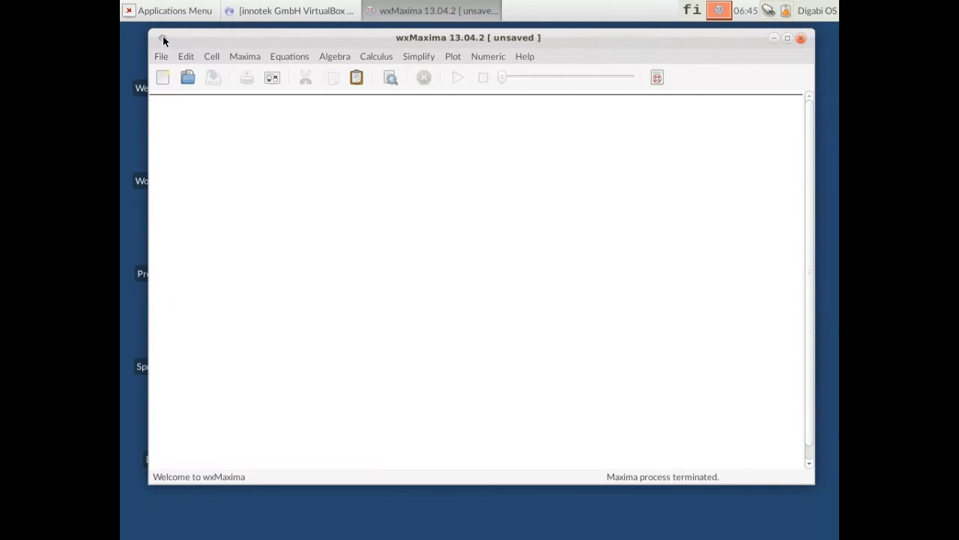
left_click(161, 56)
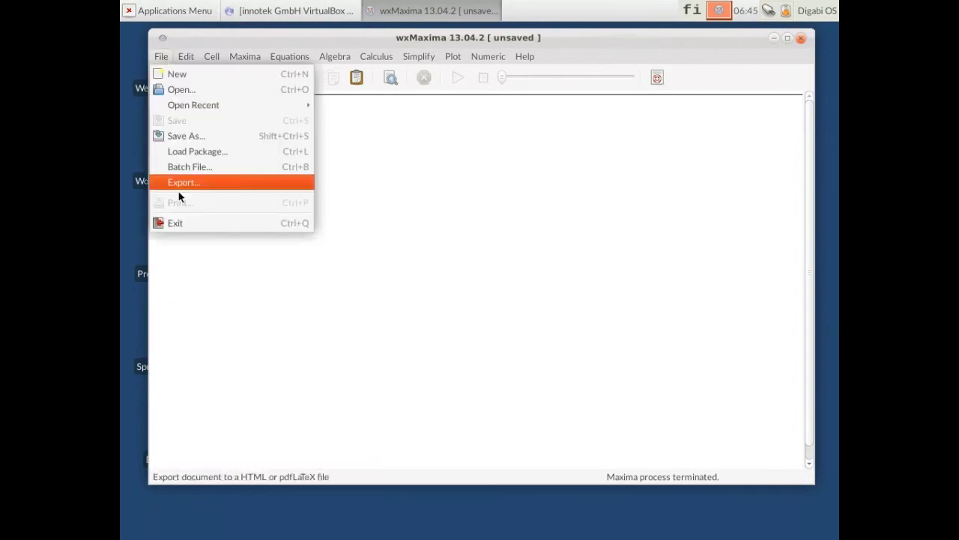
left_click(179, 222)
Look through the remaining application categories, including Multimedia, System and Settings, and return to the desktop.
left_click(170, 12)
mouse_move(162, 155)
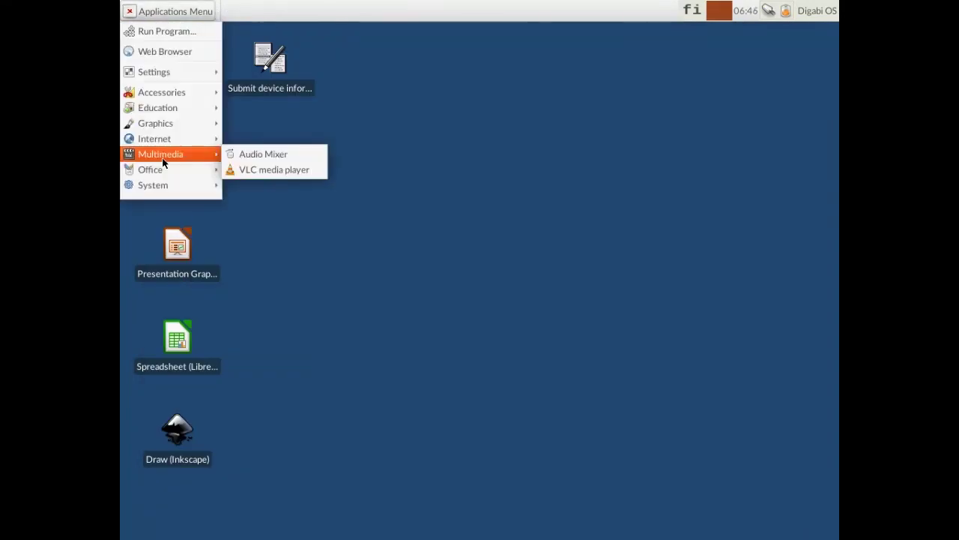
mouse_move(162, 195)
mouse_move(169, 95)
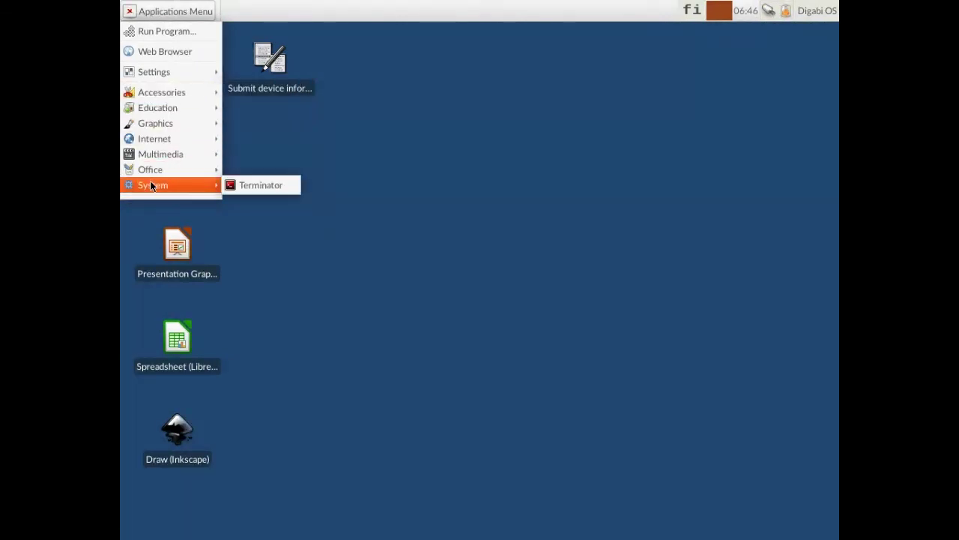
mouse_move(145, 75)
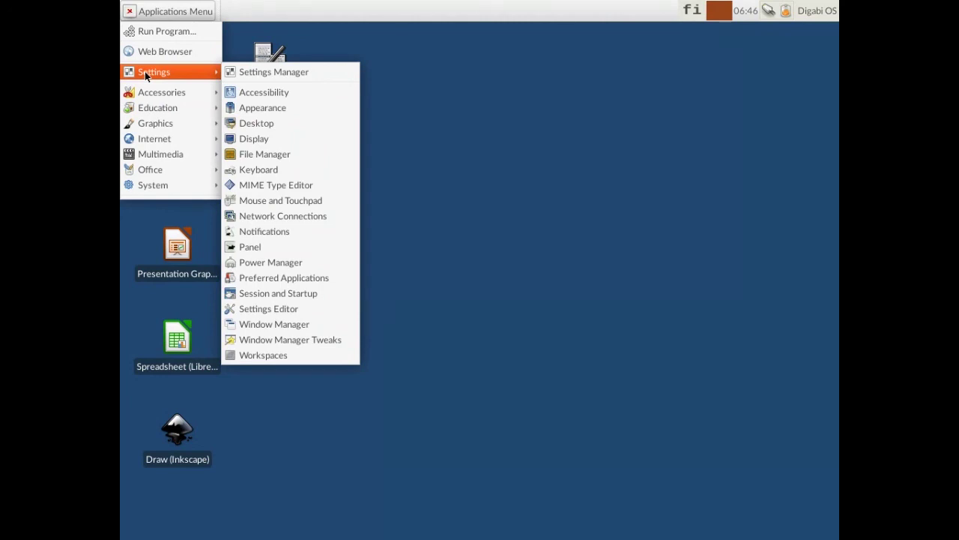
left_click(536, 291)
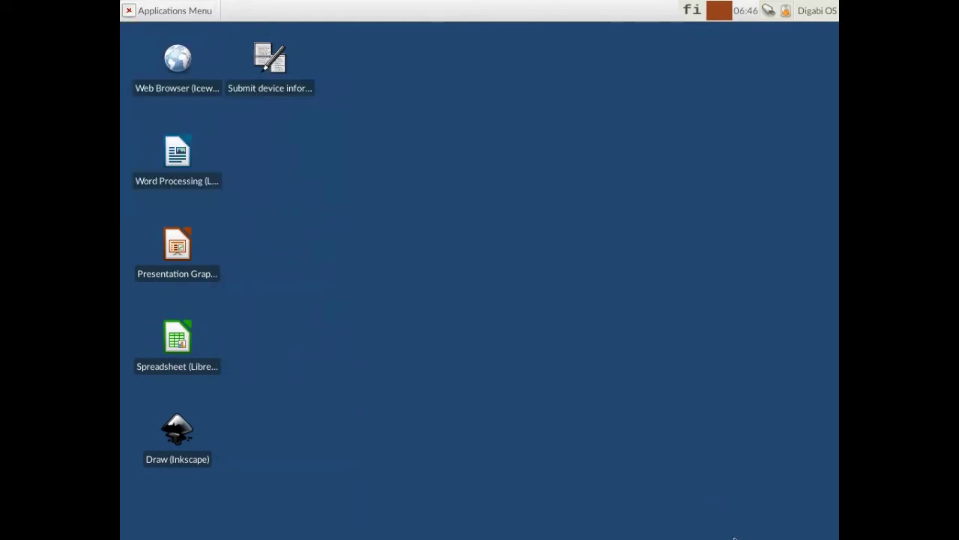